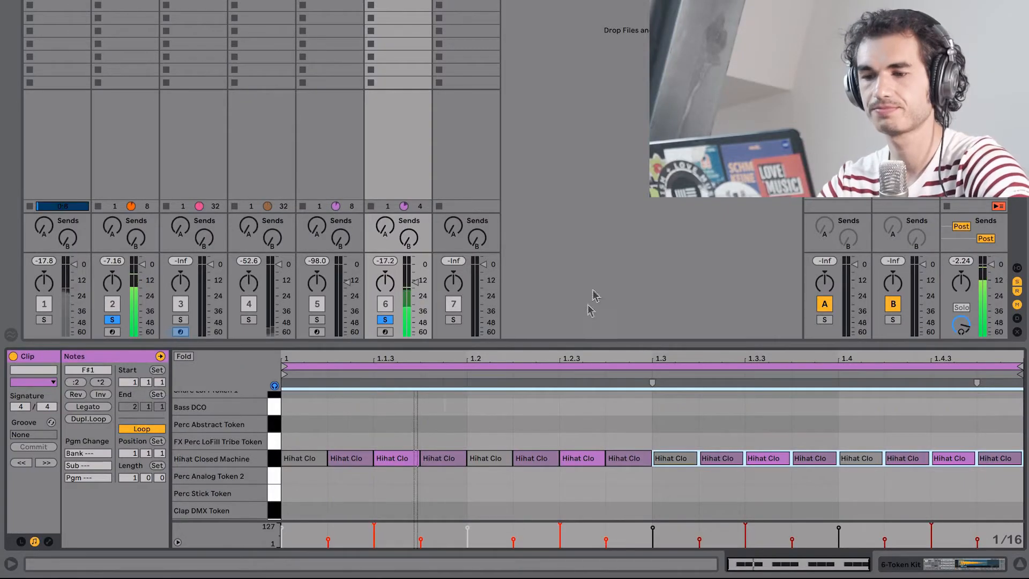
- Try moving the second and fourth Hihat Closed Machine notes slightly late off the grid and shortening them
{"action": "left_click", "coordinate": [550, 398]}
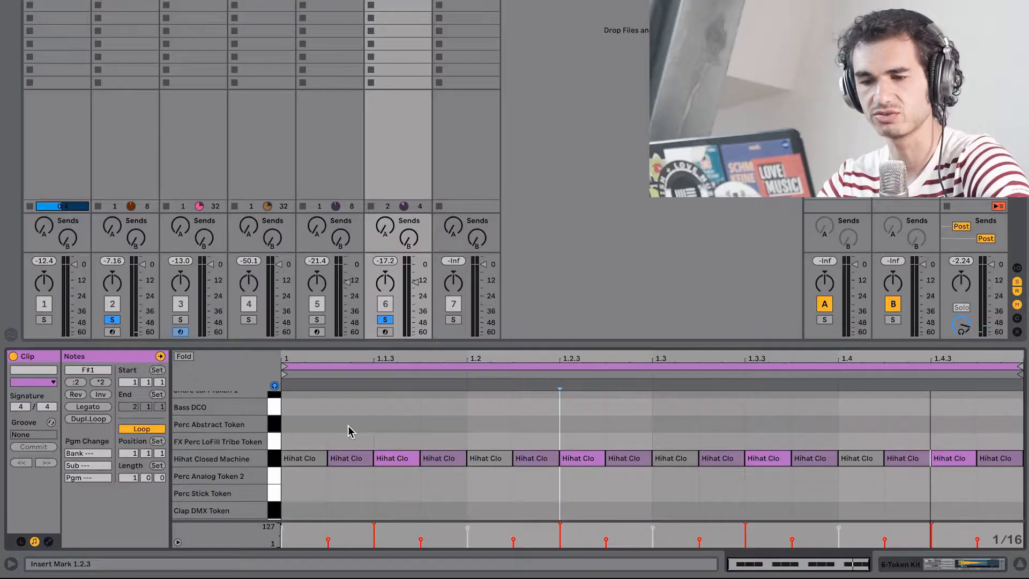
{"action": "left_click", "coordinate": [347, 458]}
{"action": "left_click", "coordinate": [443, 458]}
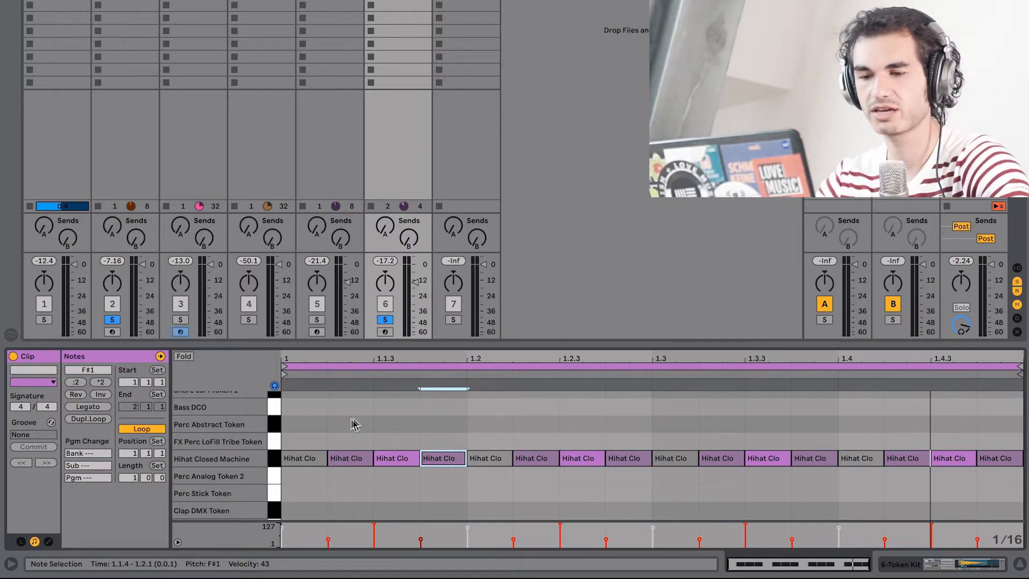
{"action": "left_click_drag", "start_coordinate": [351, 417], "coordinate": [352, 471]}
{"action": "left_click_drag", "start_coordinate": [465, 461], "coordinate": [454, 461]}
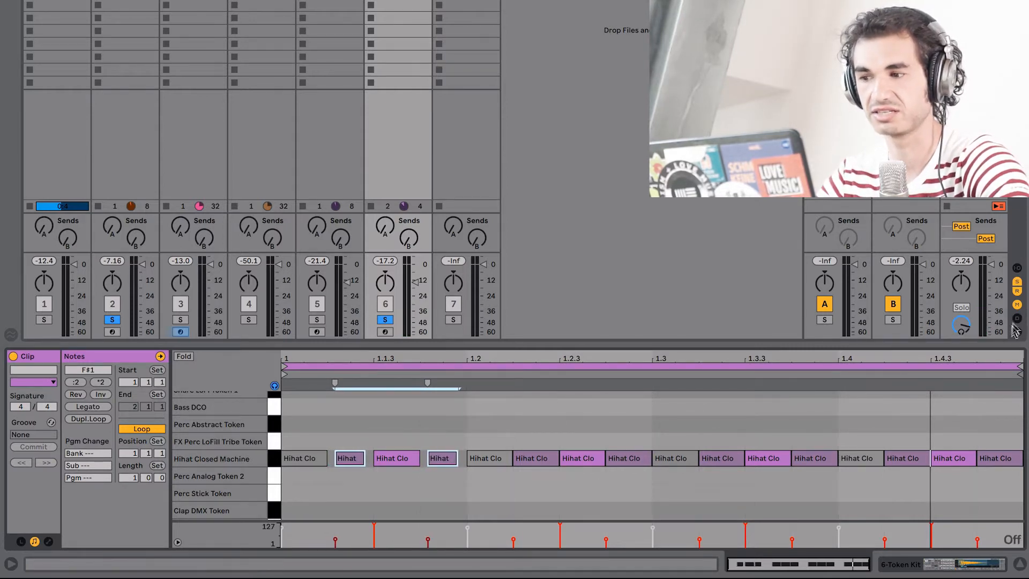
{"action": "left_click_drag", "start_coordinate": [1019, 364], "coordinate": [464, 365]}
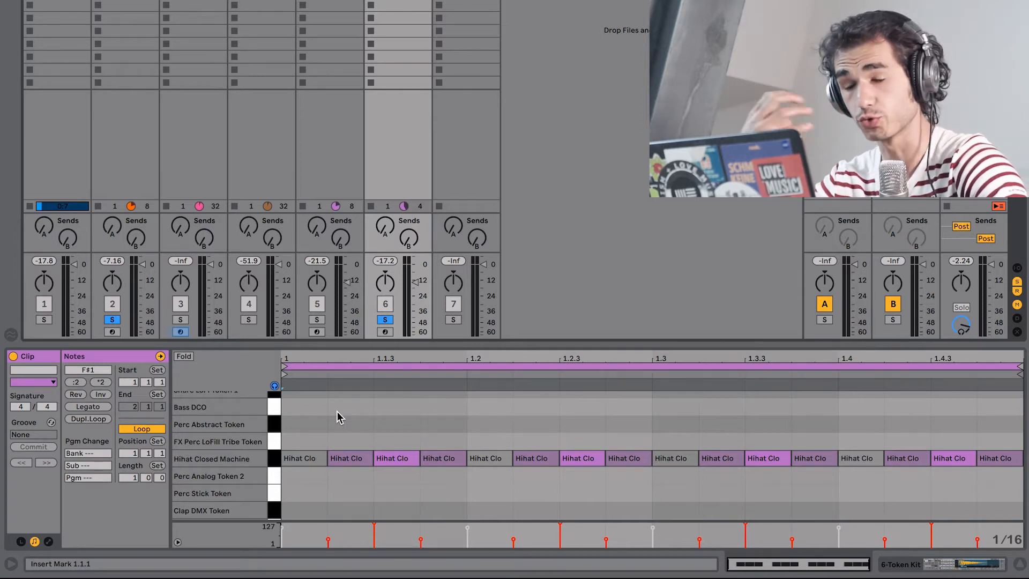
- Load the SP1200 16 Swing-67 groove from the Core Library onto the hi-hat clip and show the Groove Pool
{"action": "left_click", "coordinate": [51, 422]}
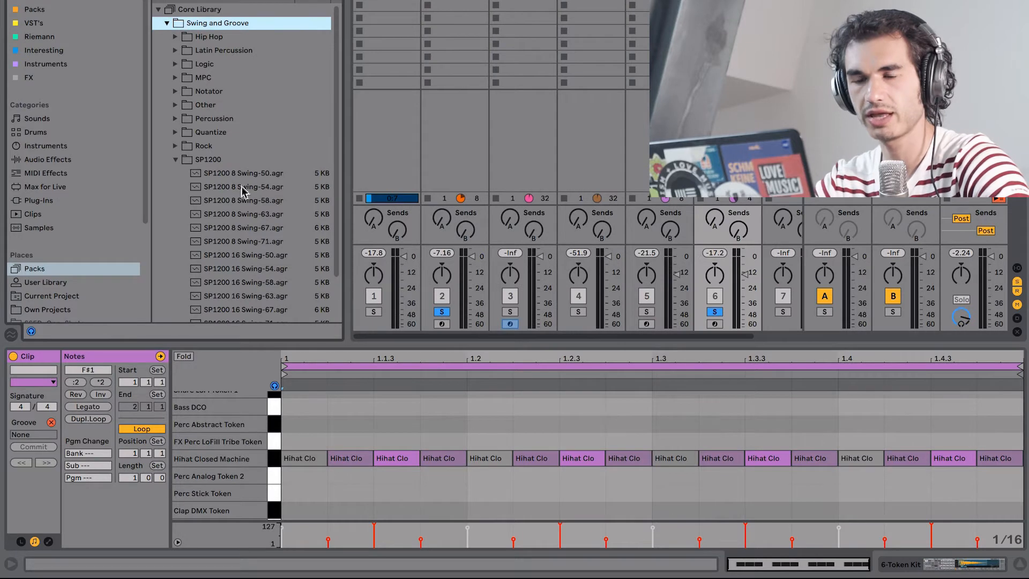
{"action": "scroll", "coordinate": [249, 163], "scroll_direction": "down", "scroll_amount": 2}
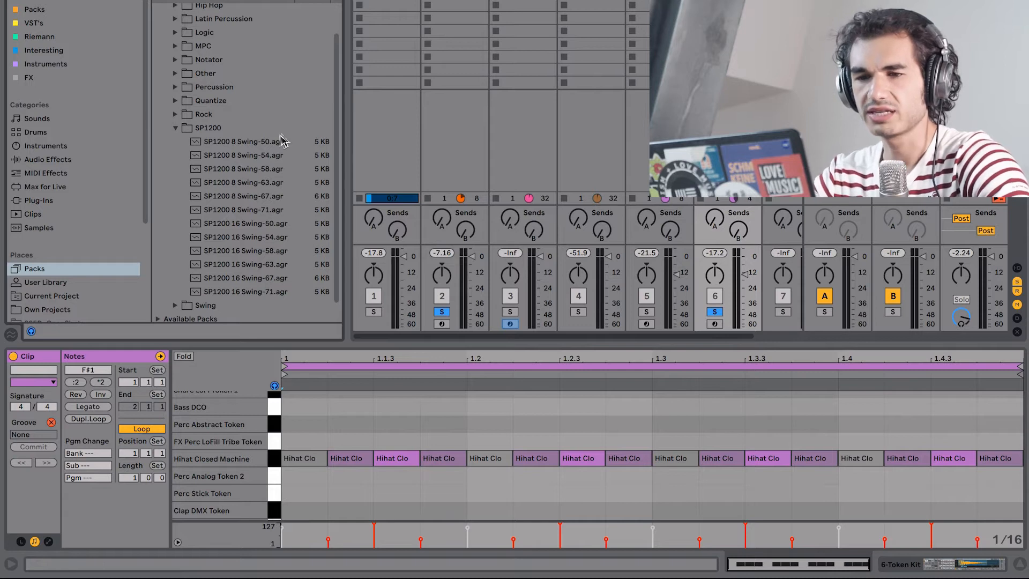
{"action": "left_click", "coordinate": [242, 278]}
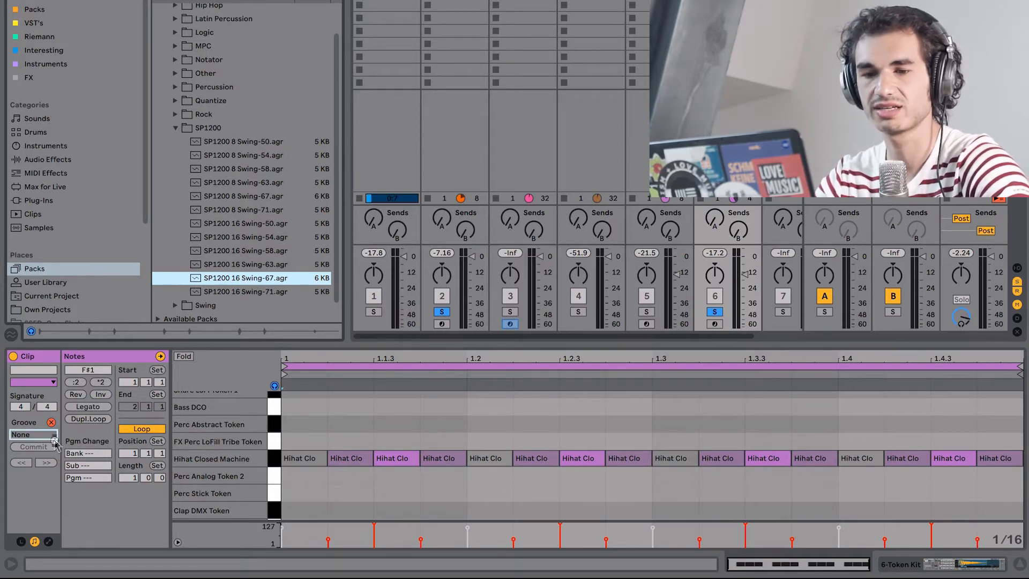
{"action": "left_click", "coordinate": [11, 335]}
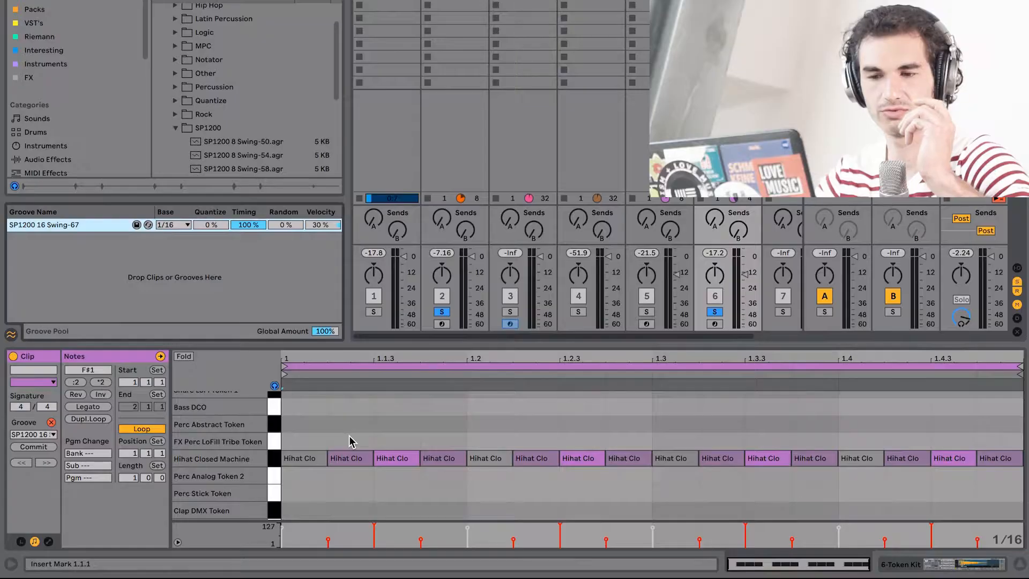
- Mark the span from 1.1.1 to 1.1.3 in the hi-hat clip to examine its first pair of sixteenth notes
{"action": "left_click_drag", "start_coordinate": [288, 423], "coordinate": [374, 423]}
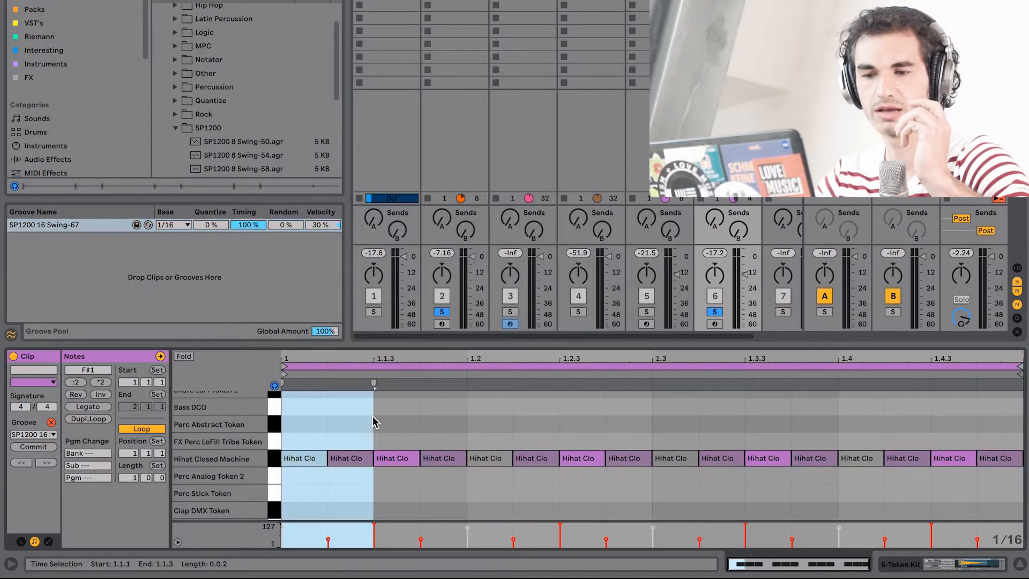
{"action": "left_click", "coordinate": [342, 460]}
{"action": "left_click_drag", "start_coordinate": [342, 460], "coordinate": [340, 460]}
{"action": "left_click", "coordinate": [384, 408]}
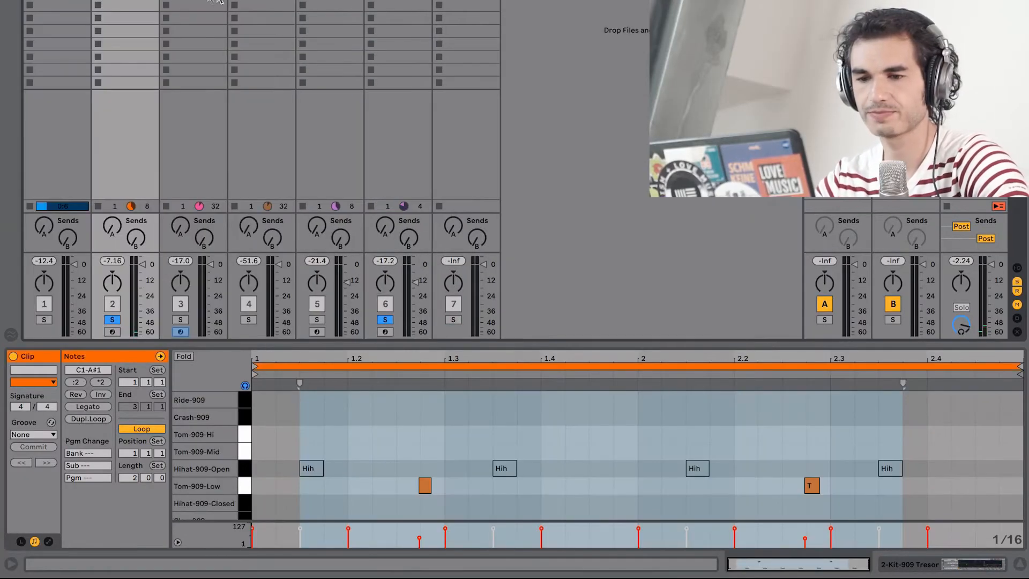
- Raise the volume of the Token Kit hi-hat track slightly
{"action": "scroll", "coordinate": [468, 458], "scroll_direction": "down", "scroll_amount": 3}
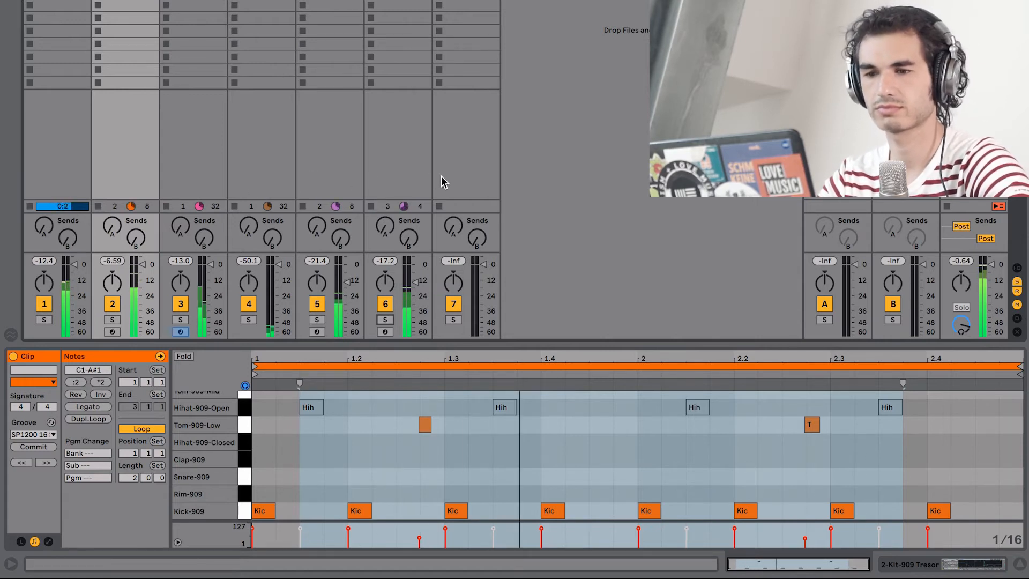
{"action": "left_click_drag", "start_coordinate": [415, 282], "coordinate": [416, 279]}
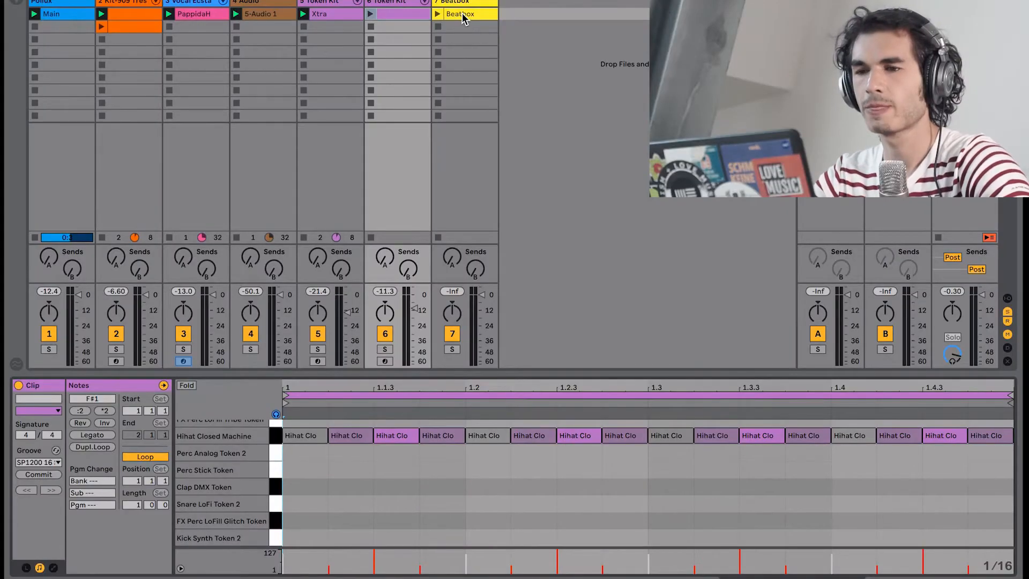
- Inspect the Beatbox clip's waveform timing against the grid up close and compare it with the Token Kit hi-hat clip
{"action": "left_click", "coordinate": [464, 19]}
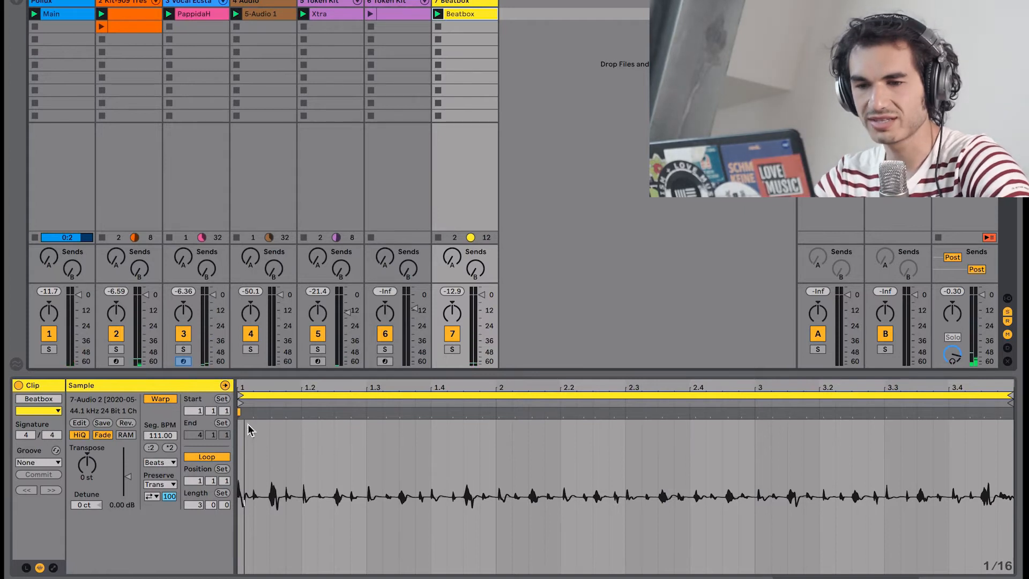
{"action": "left_click_drag", "start_coordinate": [410, 395], "coordinate": [328, 435]}
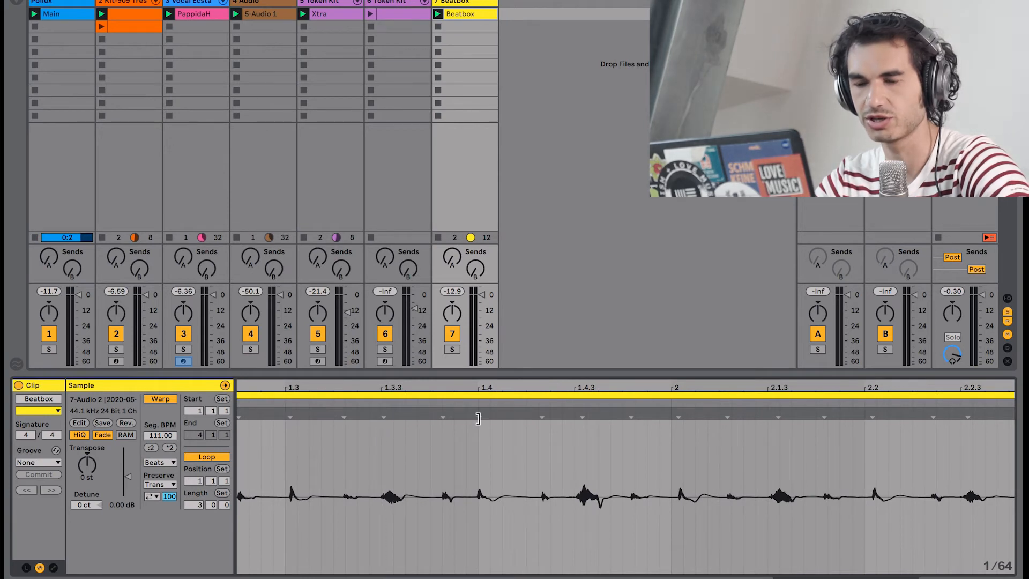
{"action": "left_click_drag", "start_coordinate": [499, 389], "coordinate": [463, 52]}
{"action": "left_click", "coordinate": [396, 14]}
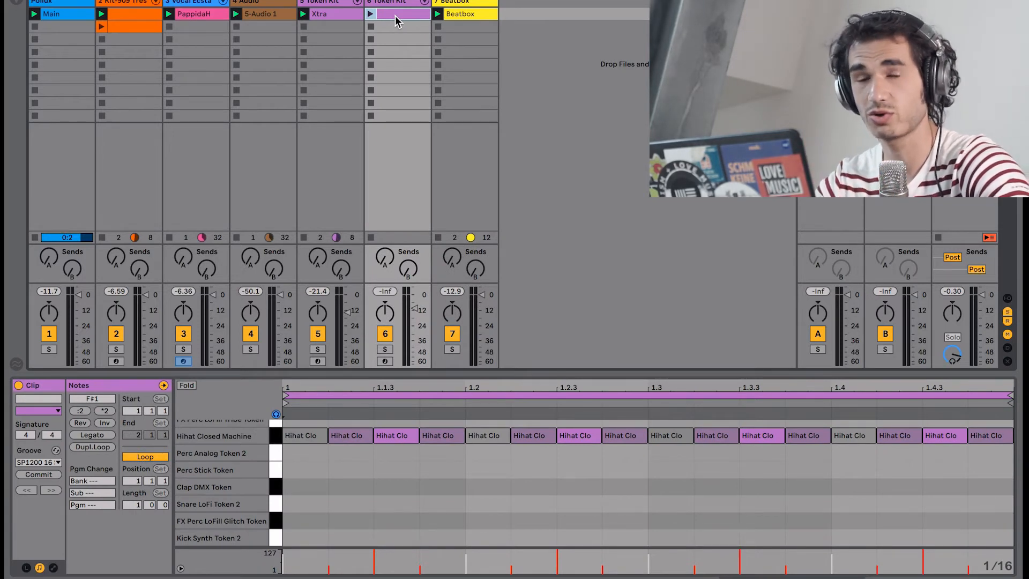
- Extract the groove from the Beatbox clip and select the Beatbox entry in the Groove Pool
{"action": "right_click", "coordinate": [457, 17]}
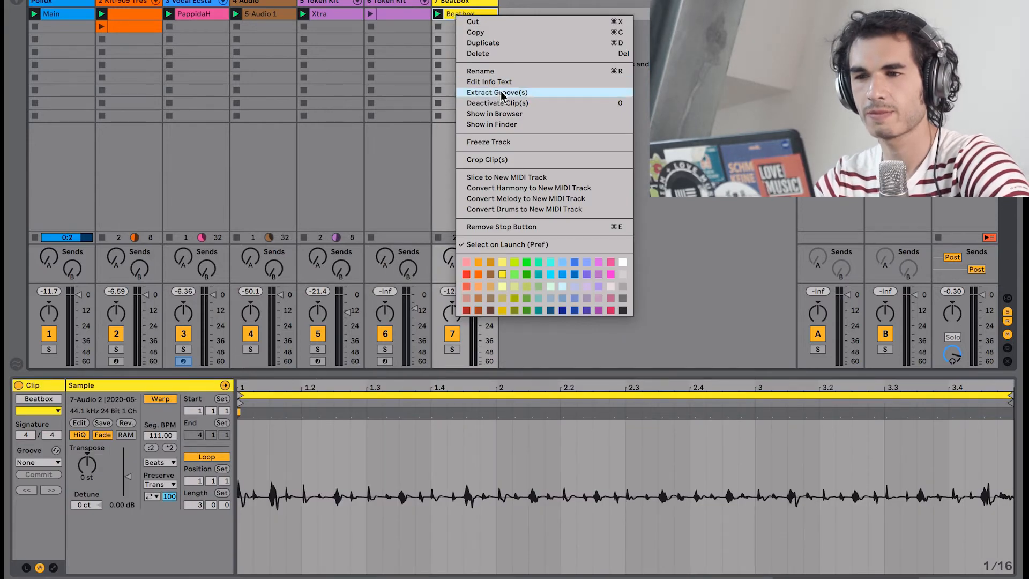
{"action": "left_click", "coordinate": [499, 93]}
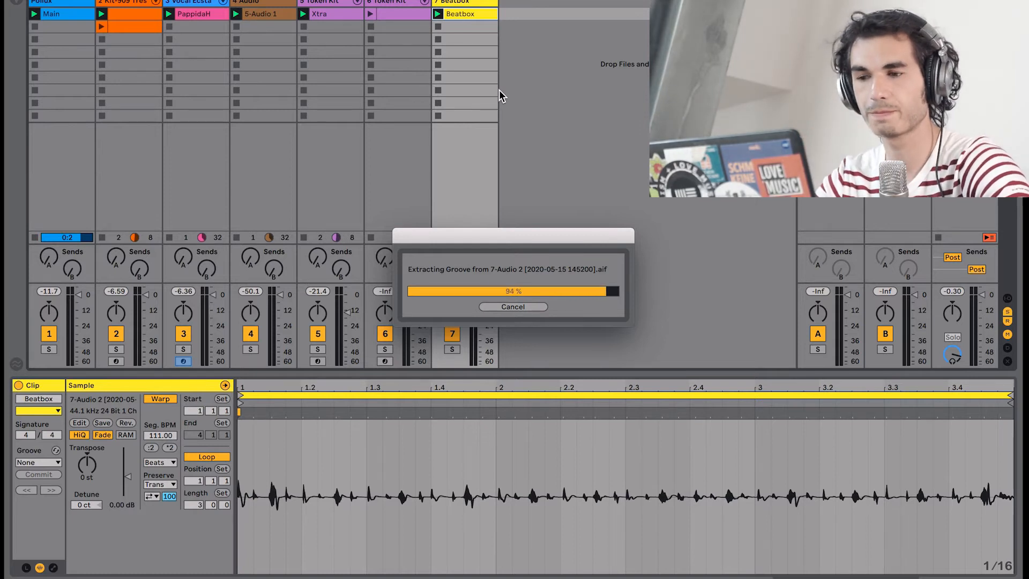
{"action": "left_click", "coordinate": [16, 364]}
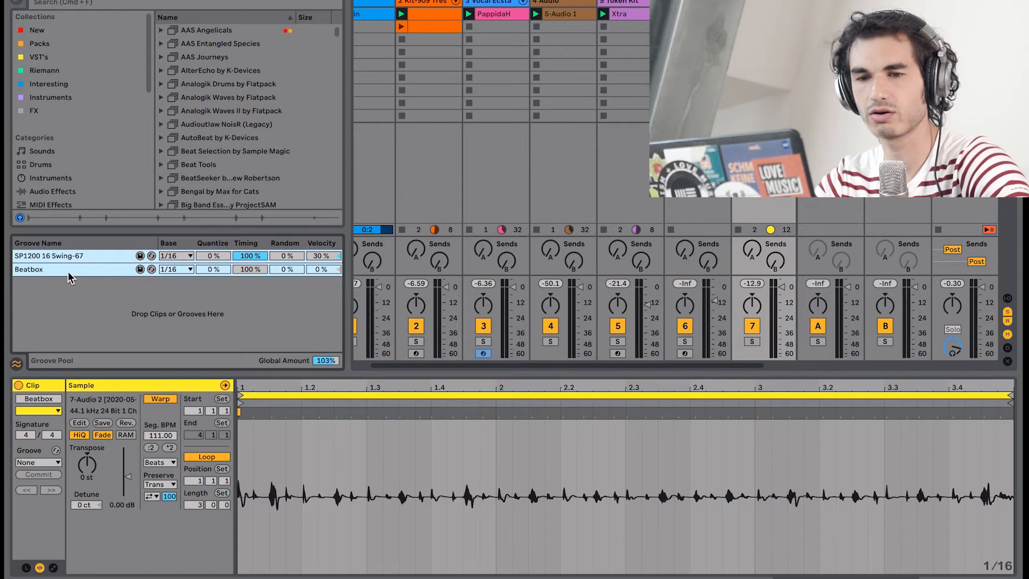
{"action": "left_click", "coordinate": [89, 273]}
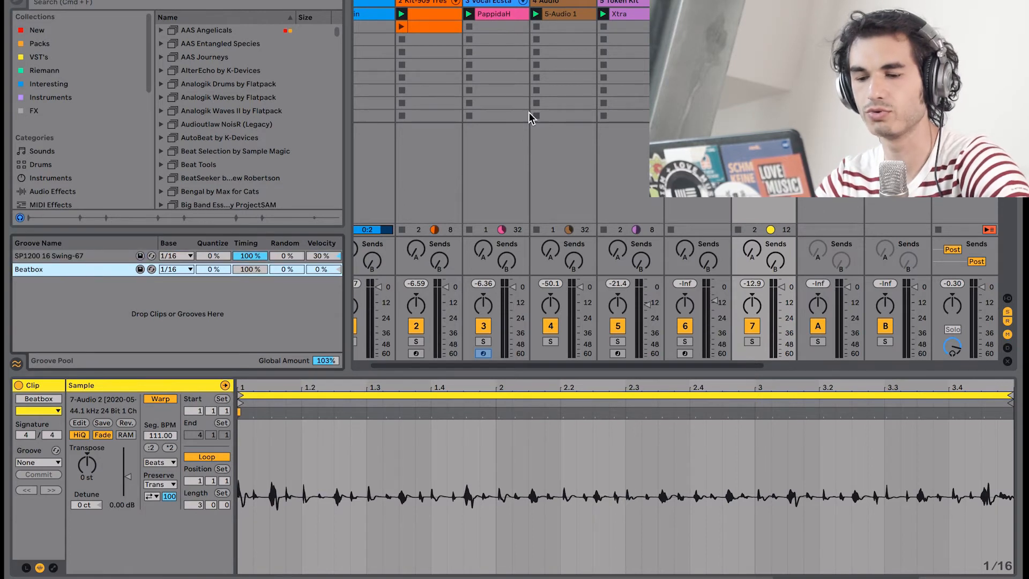
- Duplicate the Token Kit clip into the second slot and fill its Perc Analog Token 2 row with sixteenth notes for the whole bar
{"action": "scroll", "coordinate": [568, 107], "scroll_direction": "right", "scroll_amount": 2}
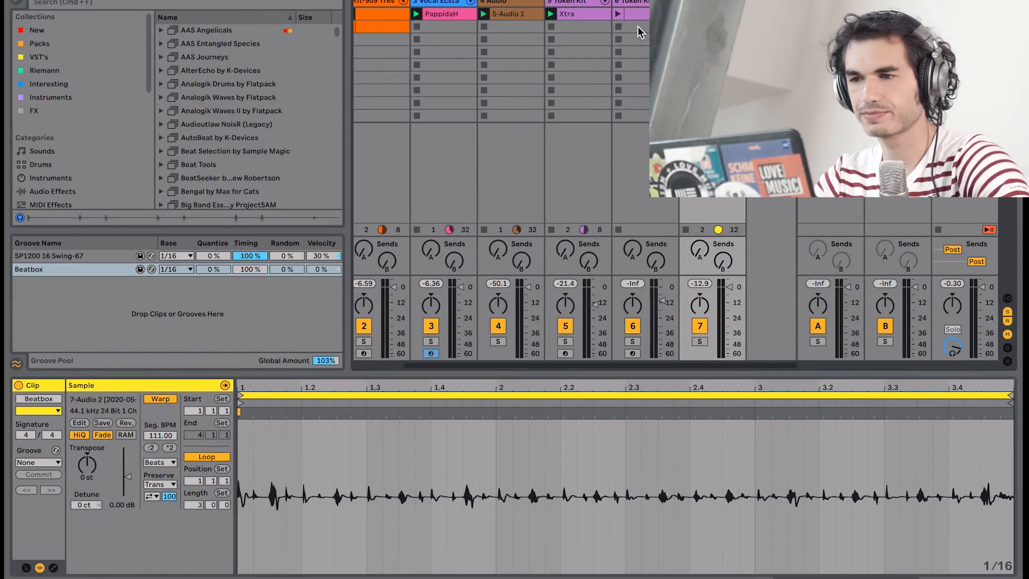
{"action": "left_click_drag", "start_coordinate": [638, 15], "coordinate": [638, 26]}
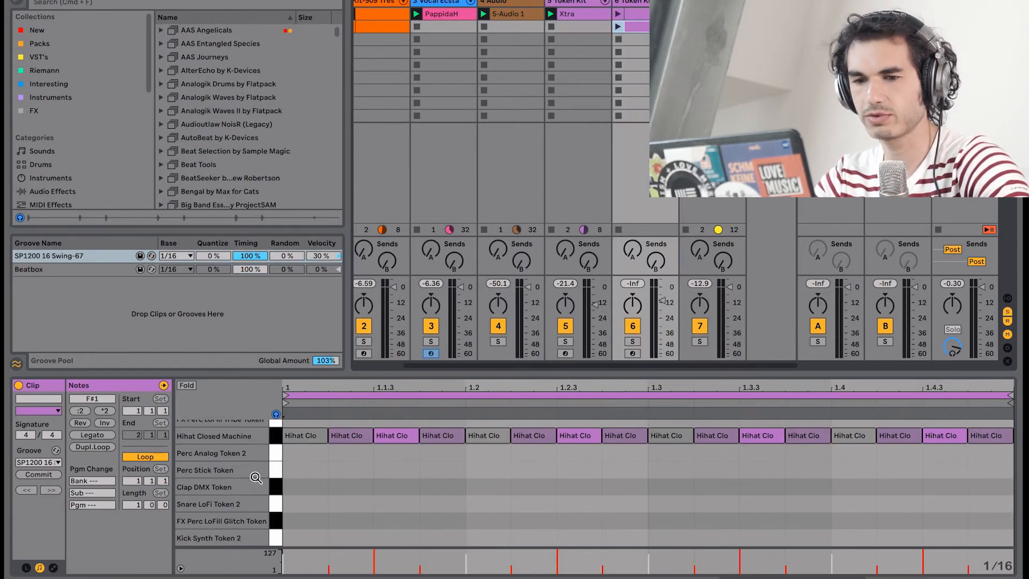
{"action": "left_click_drag", "start_coordinate": [289, 453], "coordinate": [988, 444]}
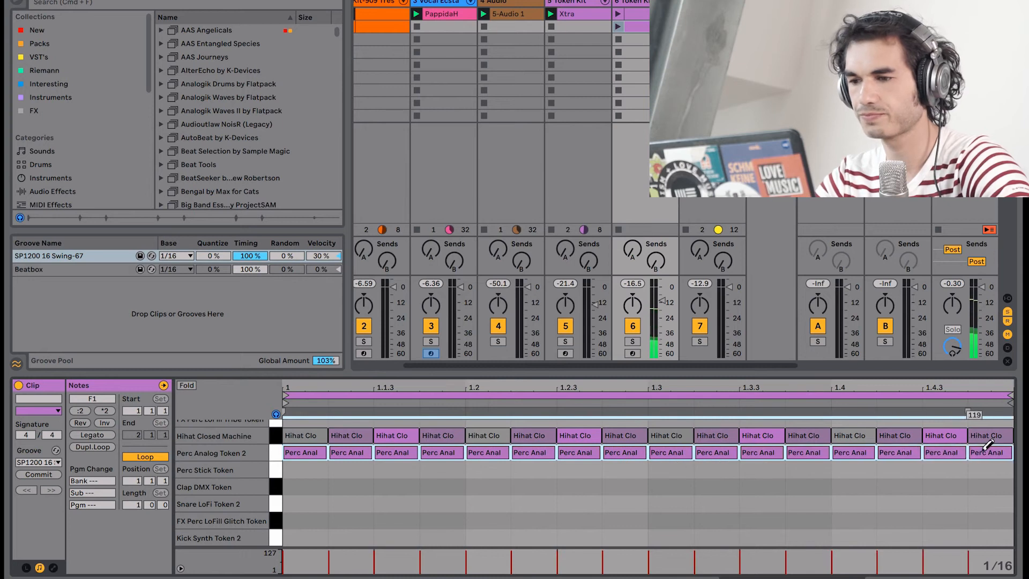
- Set the duplicated Token Kit clip's groove to None and solo its track
{"action": "left_click", "coordinate": [54, 463]}
{"action": "left_click", "coordinate": [33, 476]}
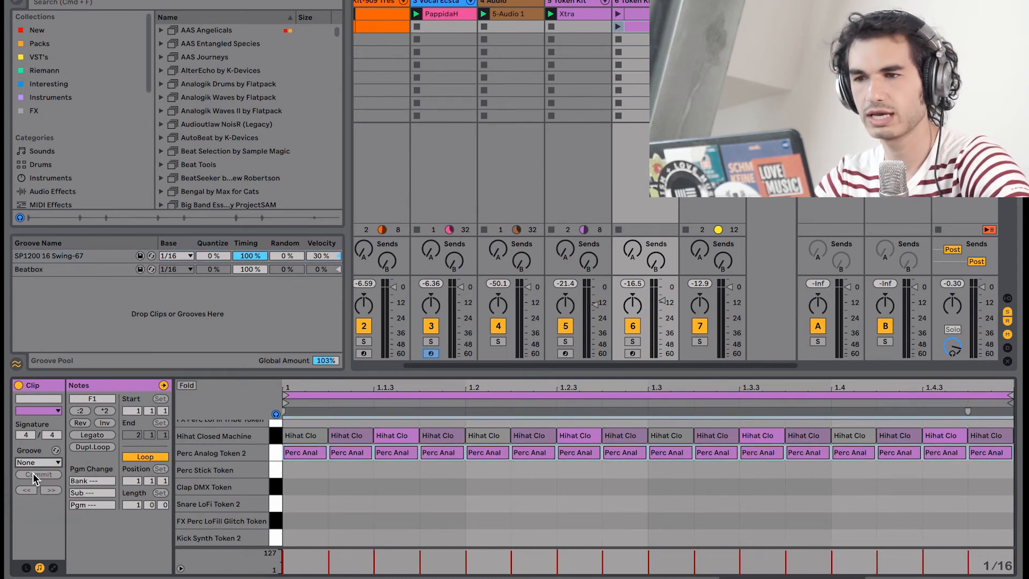
{"action": "left_click", "coordinate": [632, 342]}
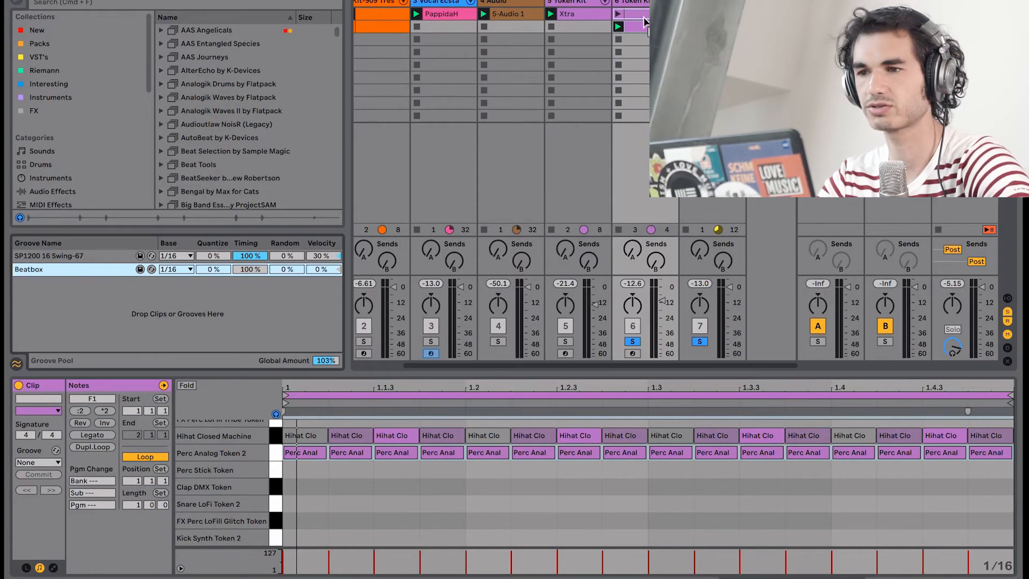
- Add Clap DMX Token notes at 1.1.4 and 1.4 in the Token Kit percussion clip
{"action": "left_click_drag", "start_coordinate": [645, 23], "coordinate": [645, 28]}
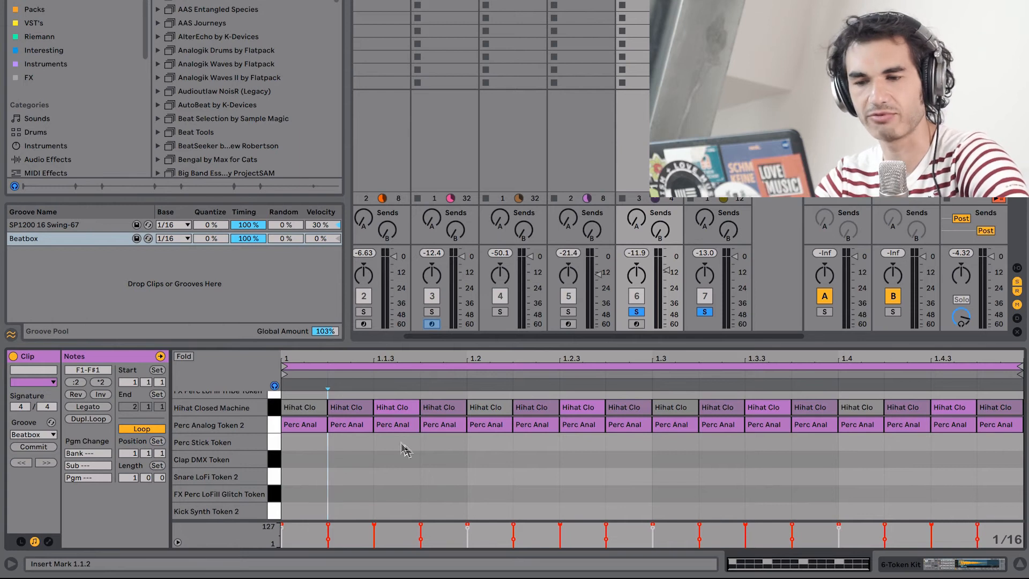
{"action": "left_click", "coordinate": [445, 461]}
{"action": "double_click", "coordinate": [445, 460]}
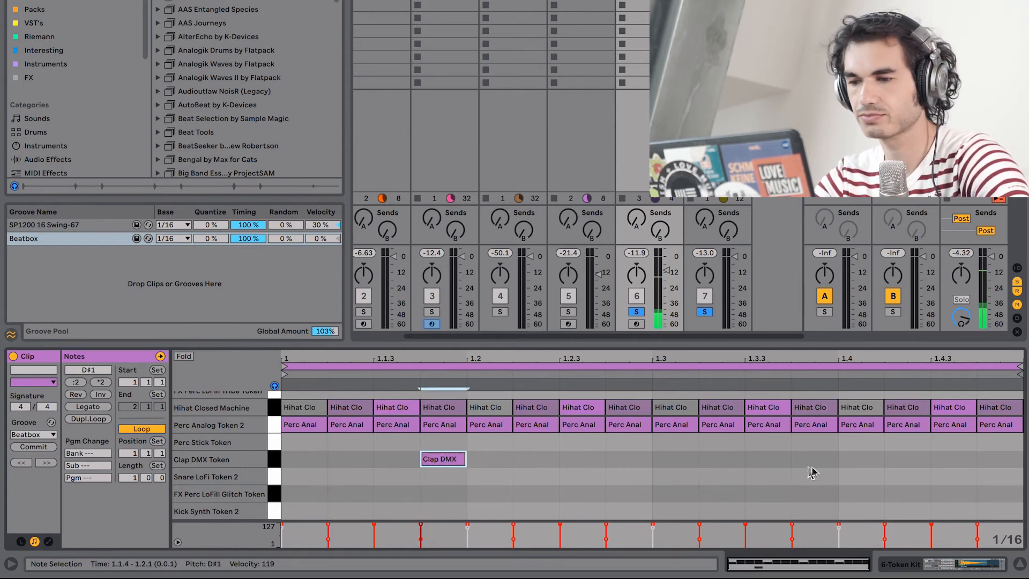
{"action": "double_click", "coordinate": [851, 460]}
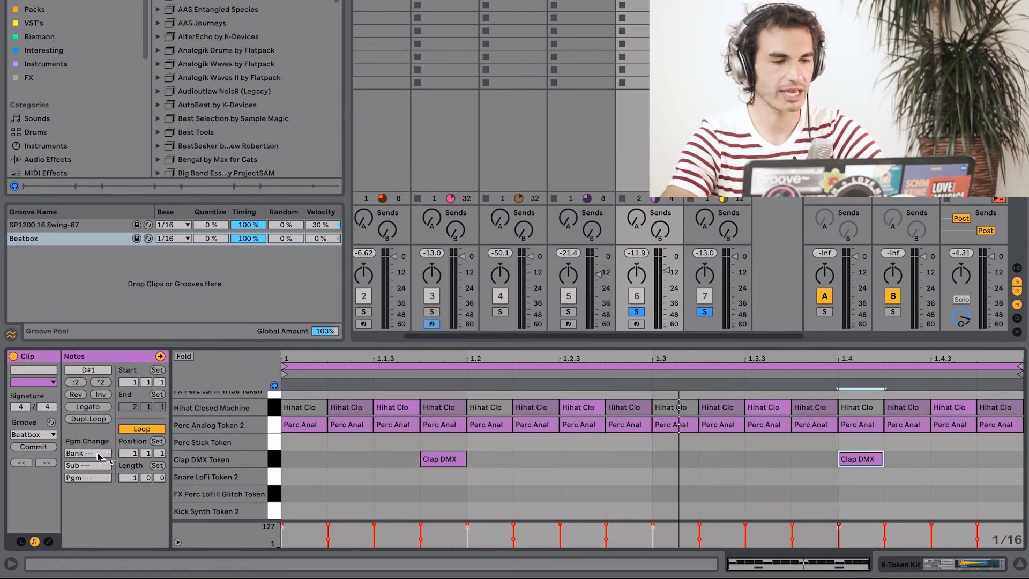
- Commit the Beatbox groove to the percussion clip's notes and undo the commit
{"action": "left_click", "coordinate": [49, 449]}
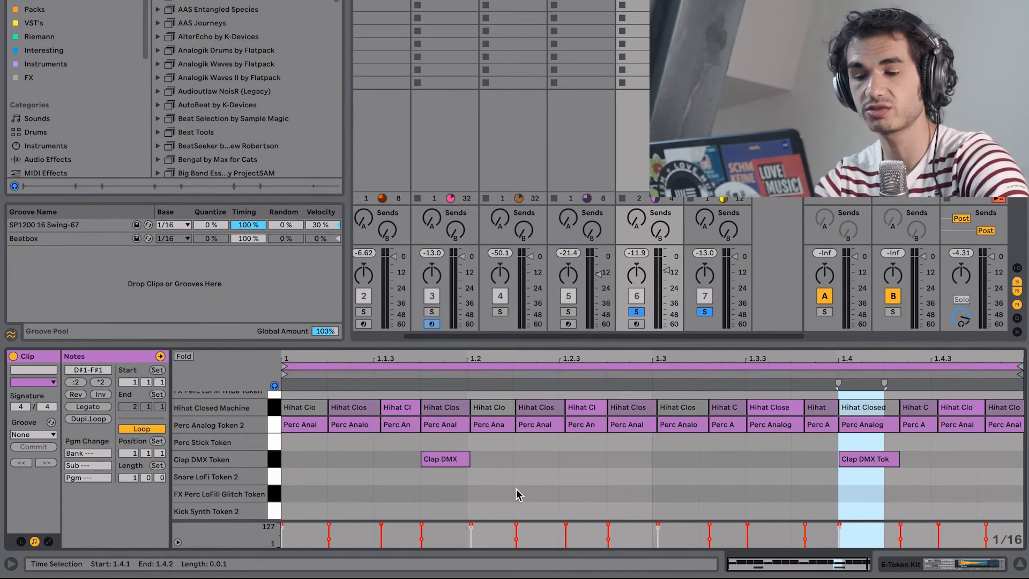
{"action": "key", "text": "ctrl+z"}
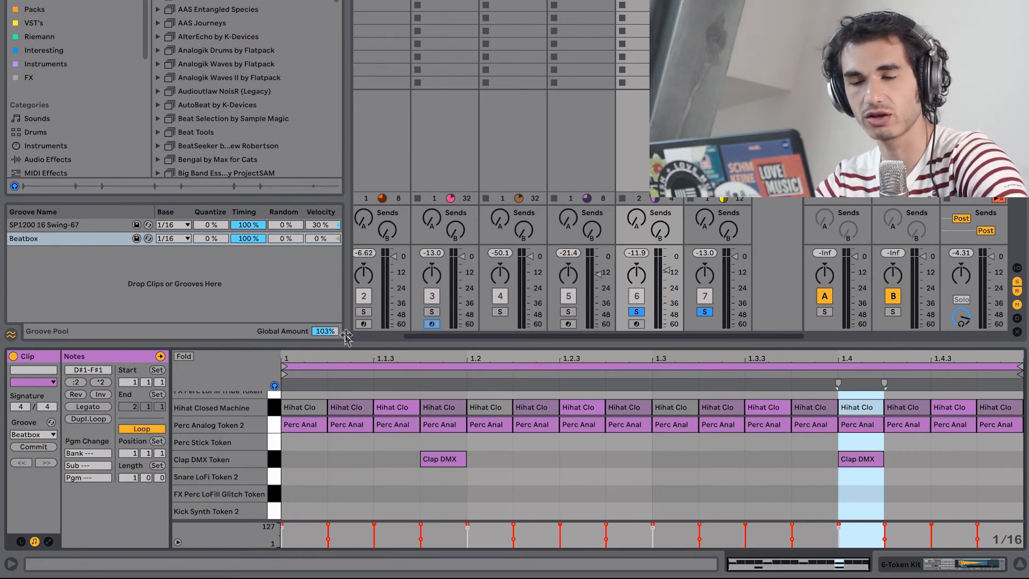
- Set the Groove Pool's global amount to 97% and apply the Beatbox groove to the first Kit-909 clip
{"action": "left_click", "coordinate": [326, 332]}
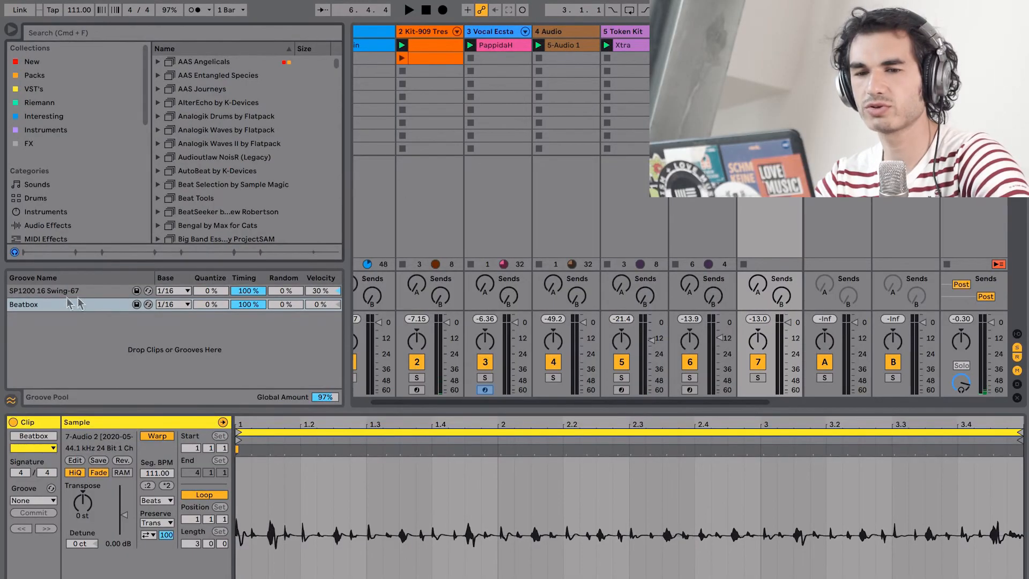
{"action": "left_click_drag", "start_coordinate": [68, 303], "coordinate": [432, 48]}
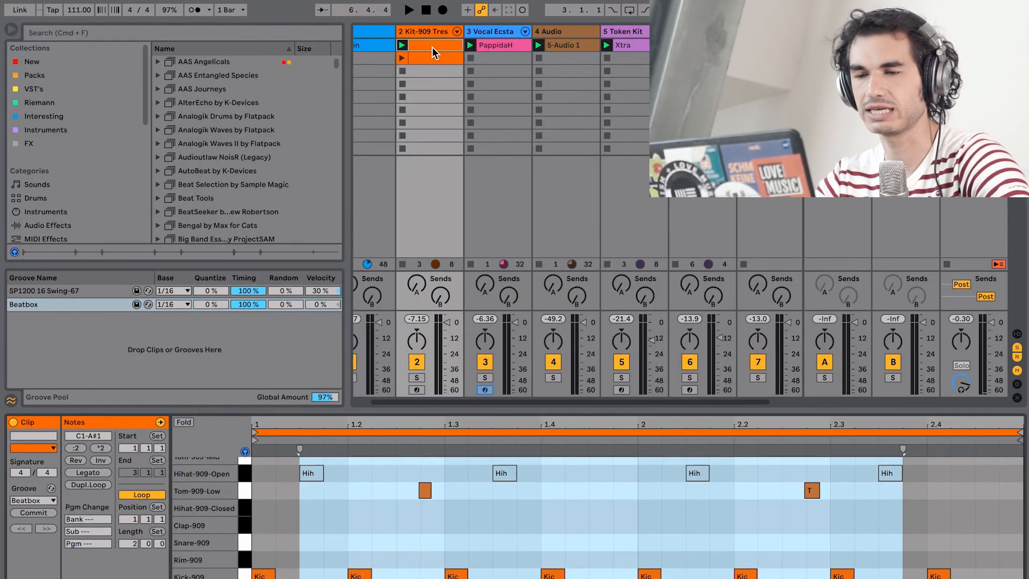
- Select the first Tom-909-Low note in the Kit-909 clip and stop all playing clips
{"action": "left_click_drag", "start_coordinate": [450, 533], "coordinate": [387, 455]}
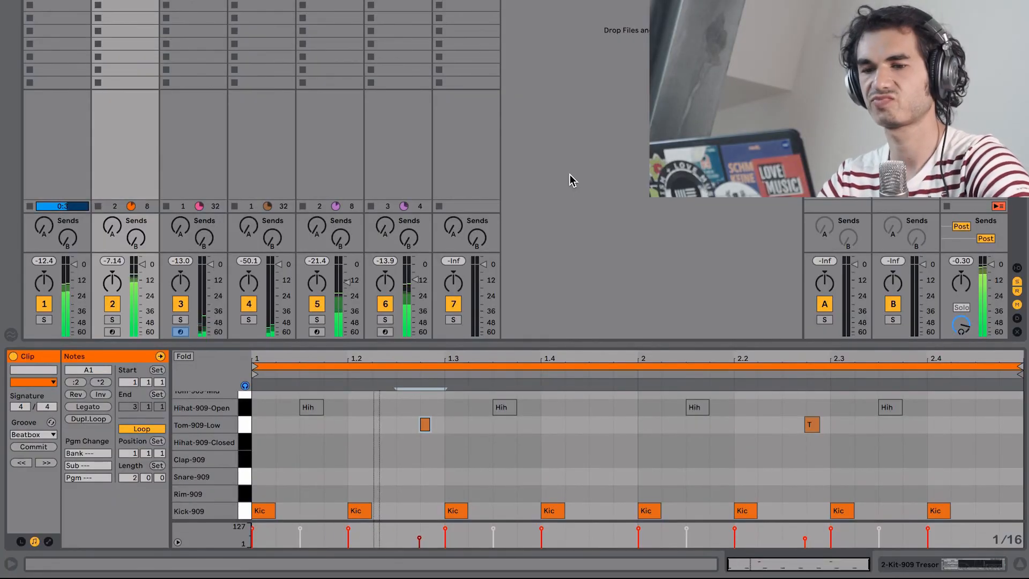
{"action": "left_click", "coordinate": [947, 207]}
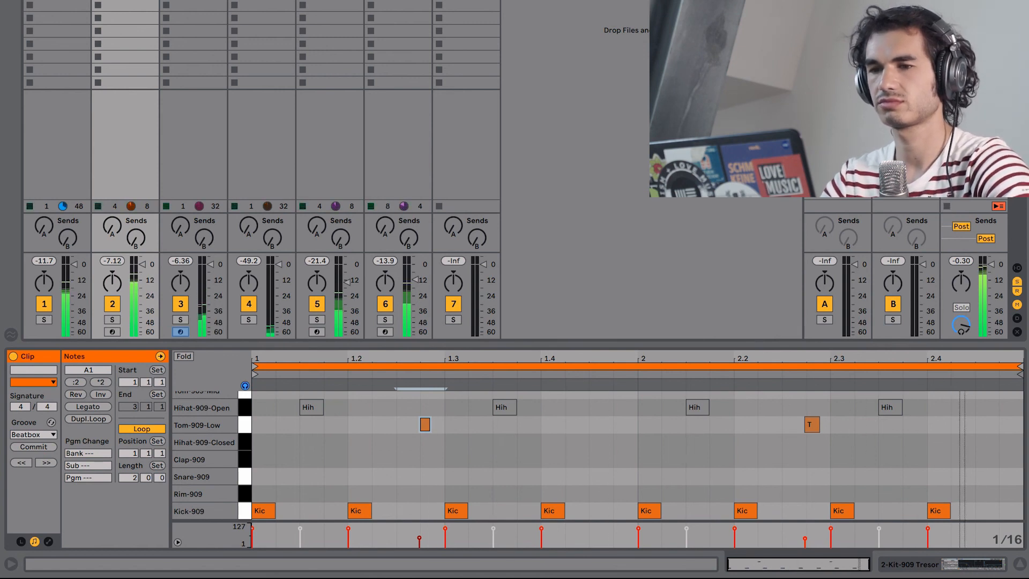